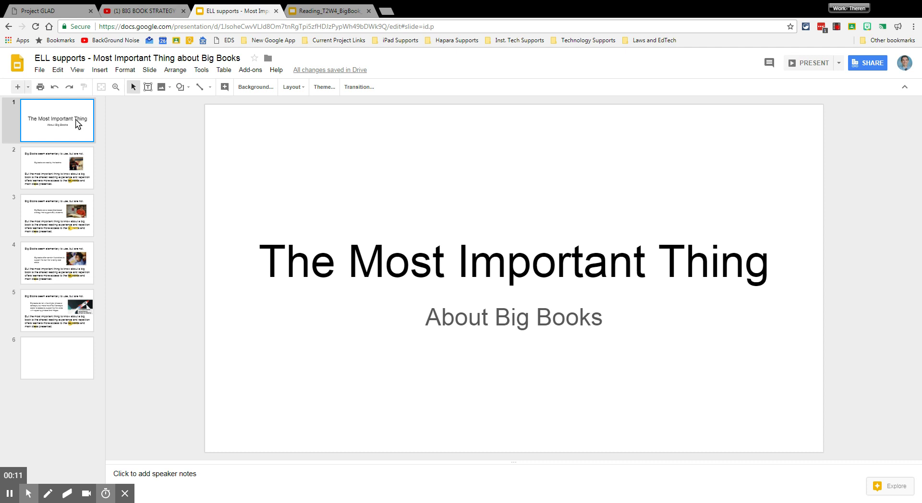
# View the BIG BOOK STRATEGY video page on YouTube and the Project GLAD website, and return to the ELL supports presentation.
pyautogui.click(132, 11)
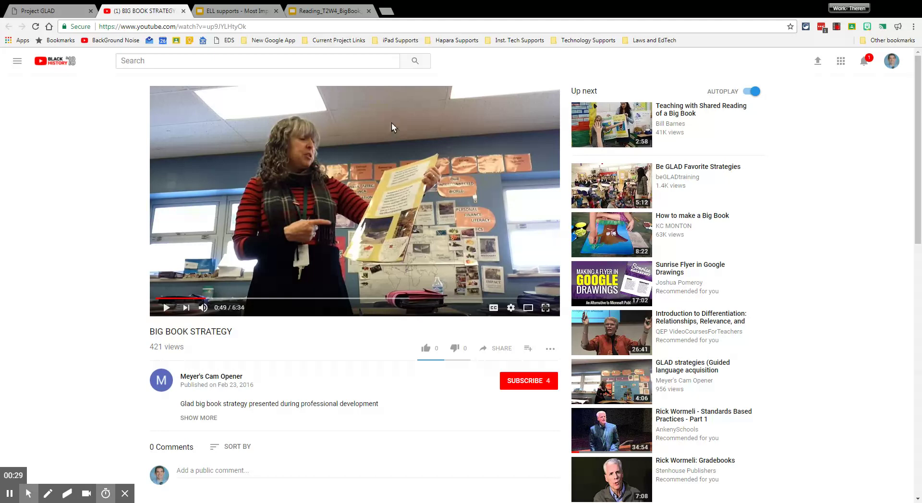
pyautogui.hotkey('ctrl', 'shift', 'Tab')
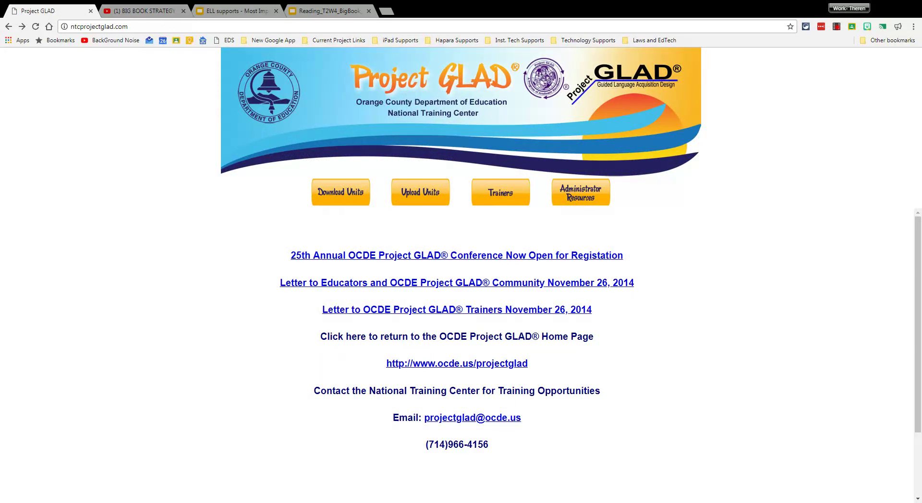
pyautogui.click(132, 12)
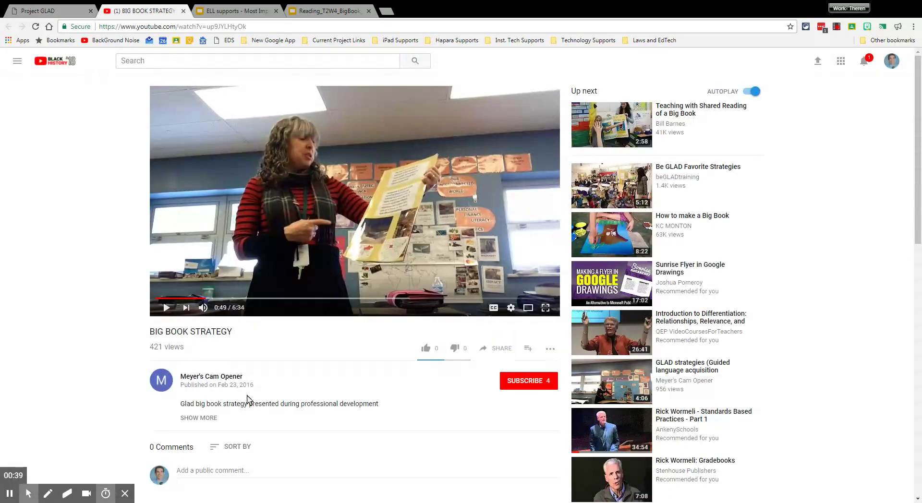
pyautogui.click(254, 11)
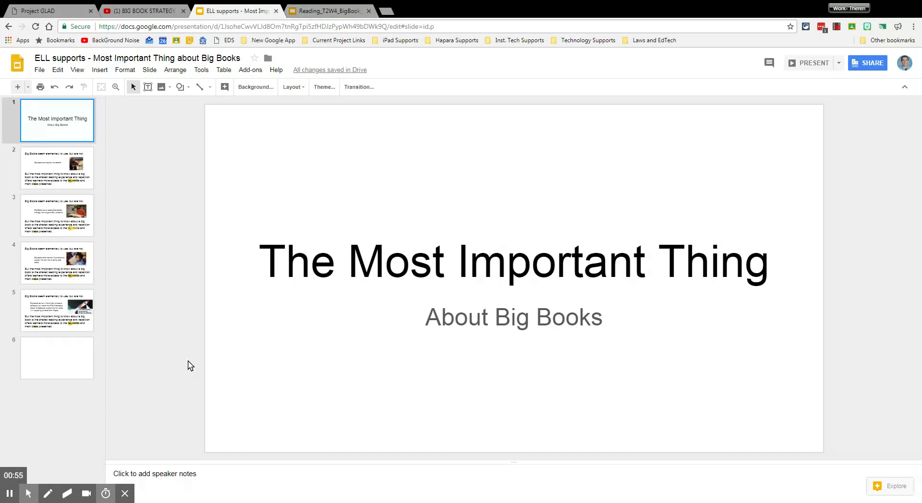
# Browse the slides of the Reading_T2W4_BigBook_MaeJemison.pptx presentation, examining the repeated sentences, pictures and text of the example big book.
pyautogui.click(334, 15)
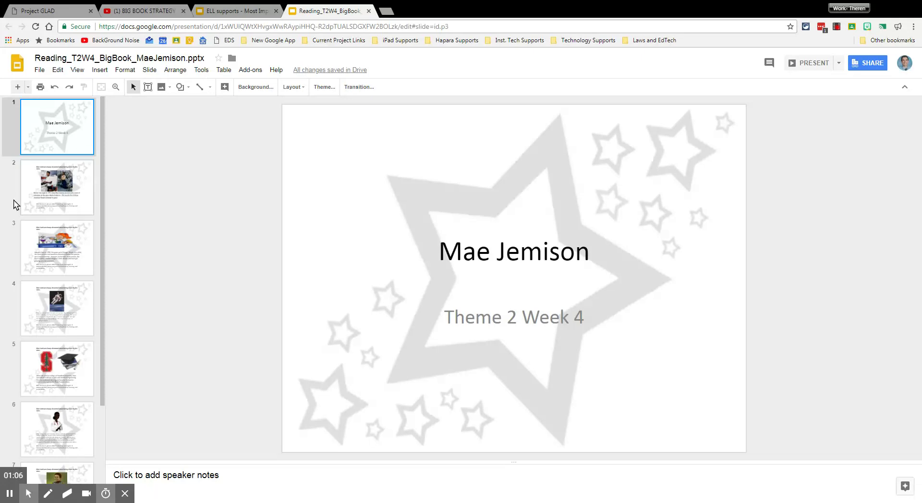
pyautogui.click(45, 178)
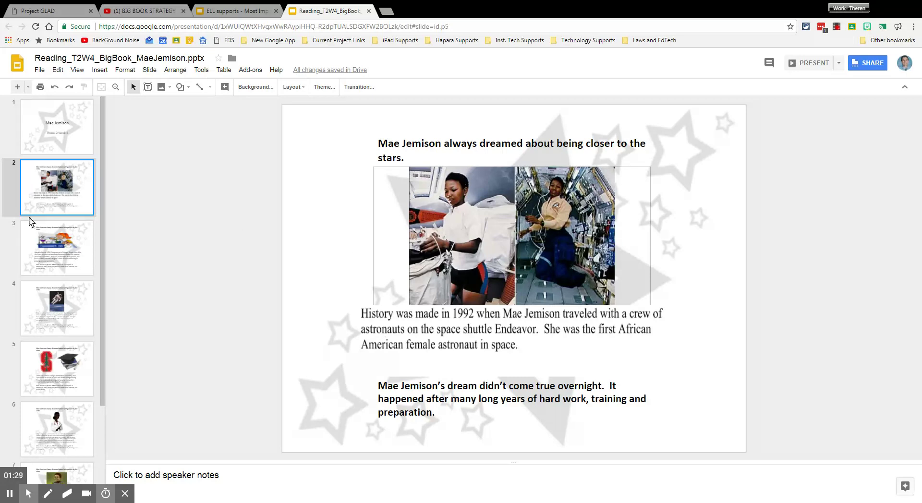
pyautogui.click(65, 248)
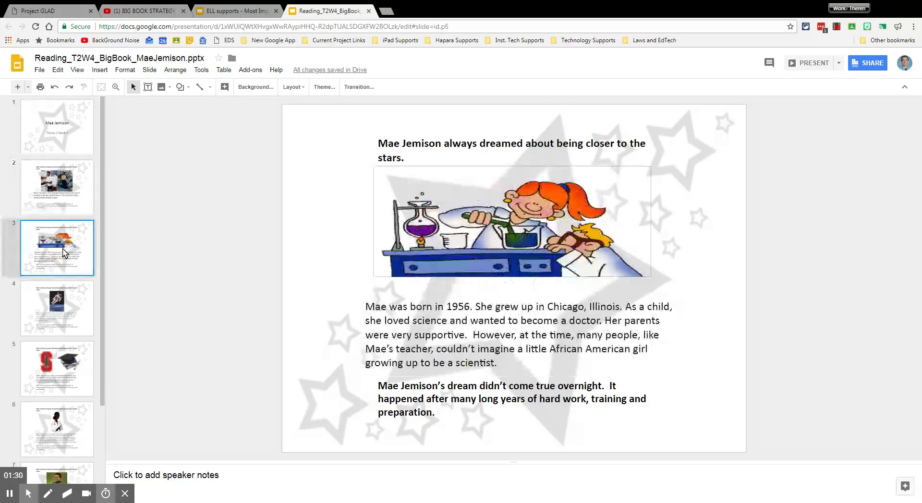
pyautogui.click(60, 306)
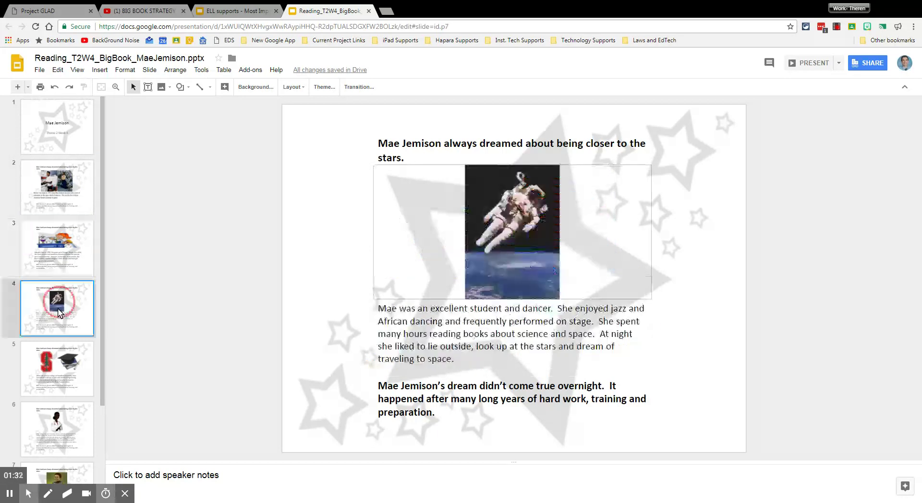
pyautogui.click(68, 368)
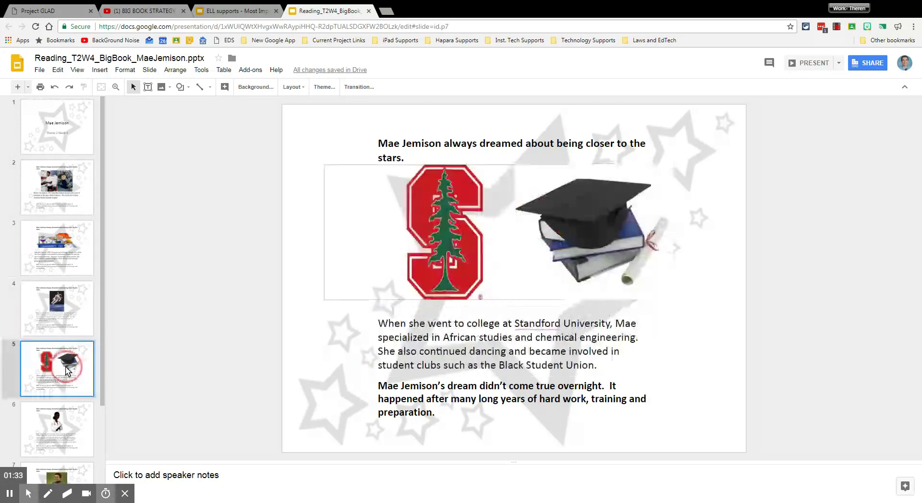
pyautogui.click(66, 417)
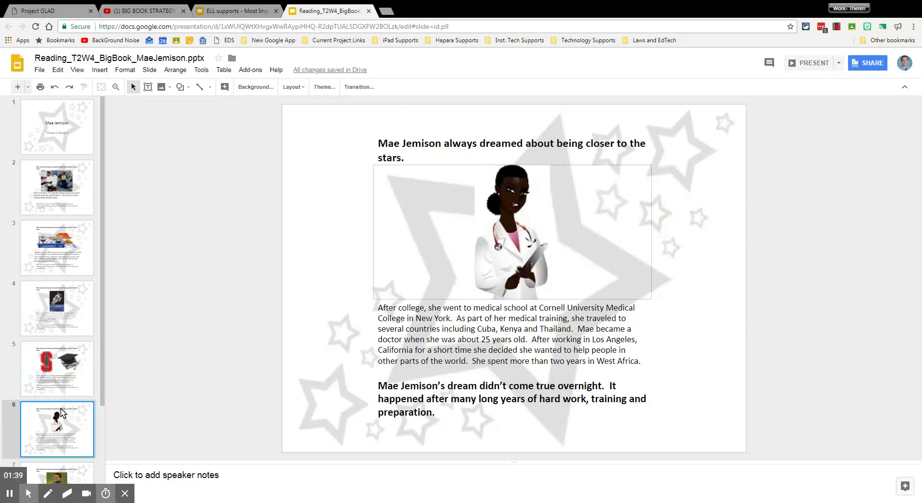
pyautogui.scroll(-2, 78, 432)
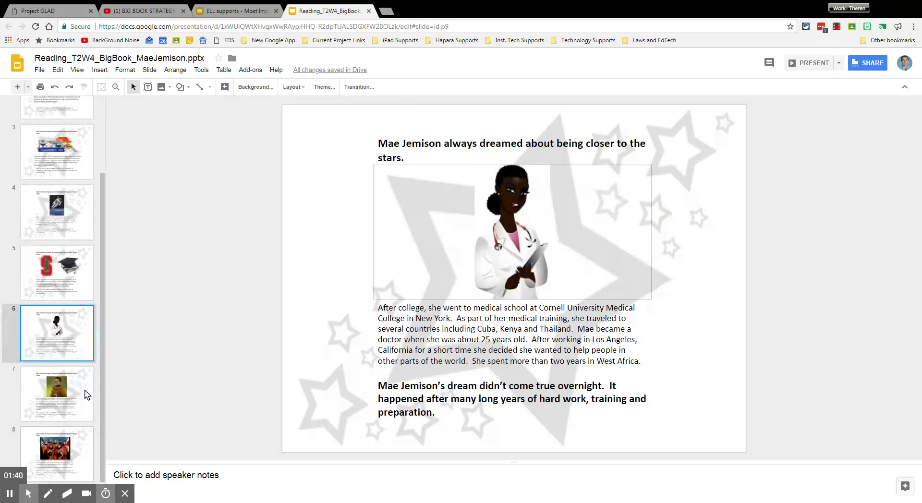
pyautogui.click(79, 435)
pyautogui.click(84, 392)
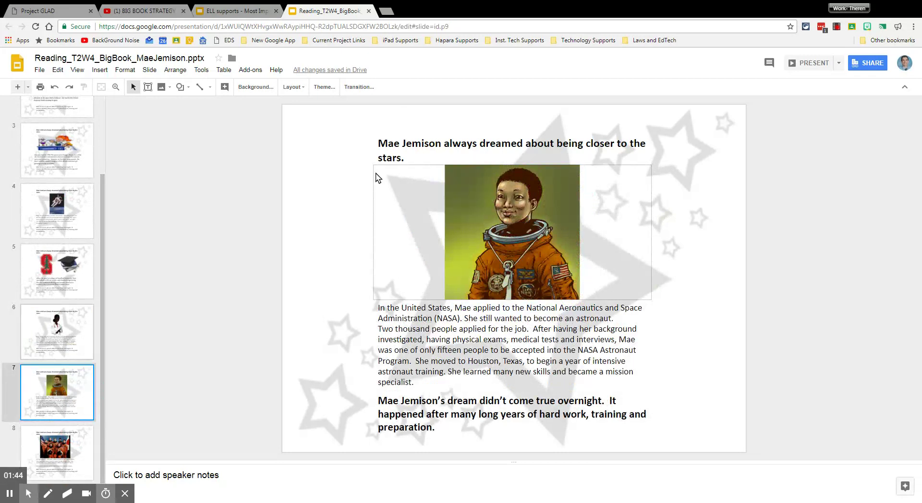
pyautogui.press('Up')
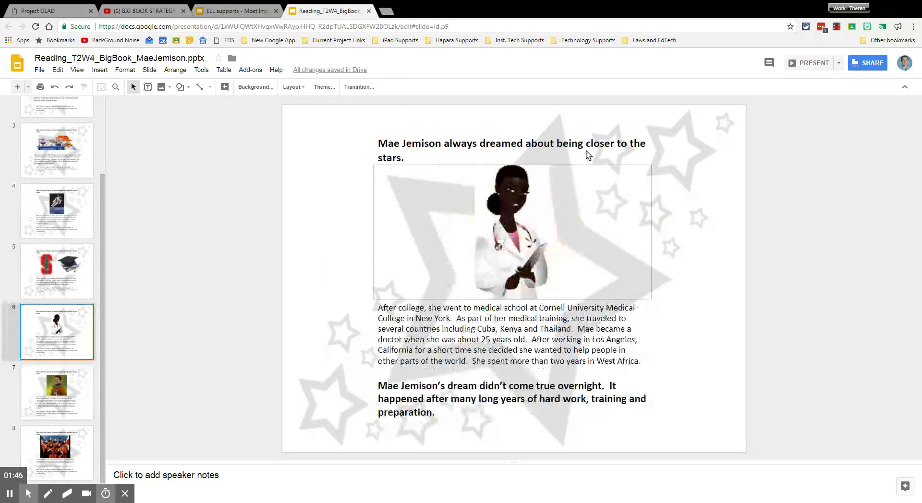
# Review slides 2 to 5 of the ELL supports presentation, examining the repeated opening and closing text, middle statements and images.
pyautogui.click(213, 14)
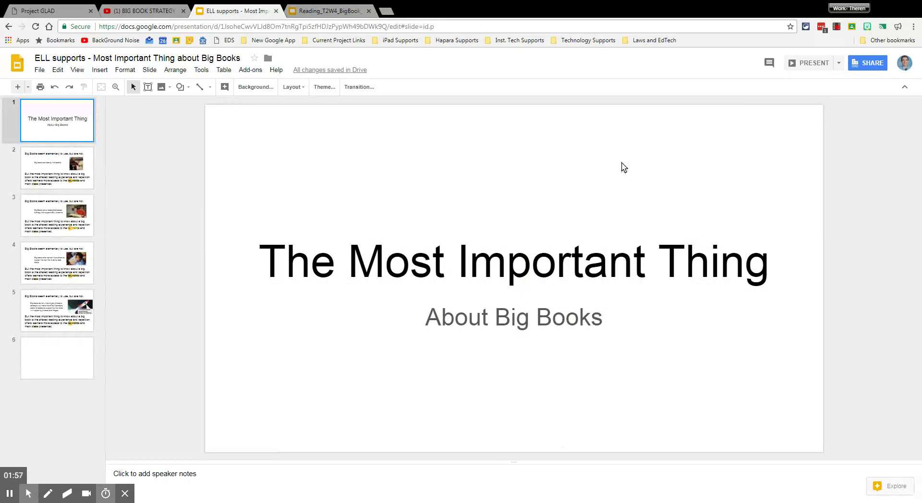
pyautogui.click(85, 167)
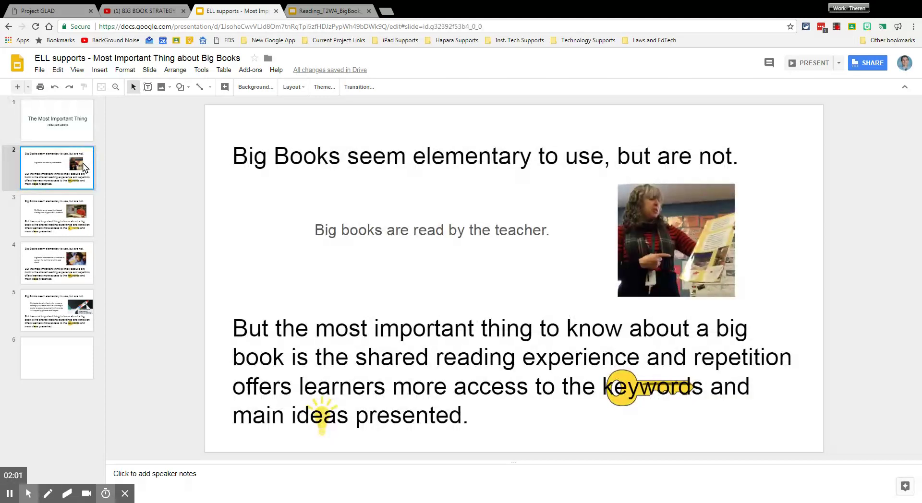
pyautogui.click(281, 162)
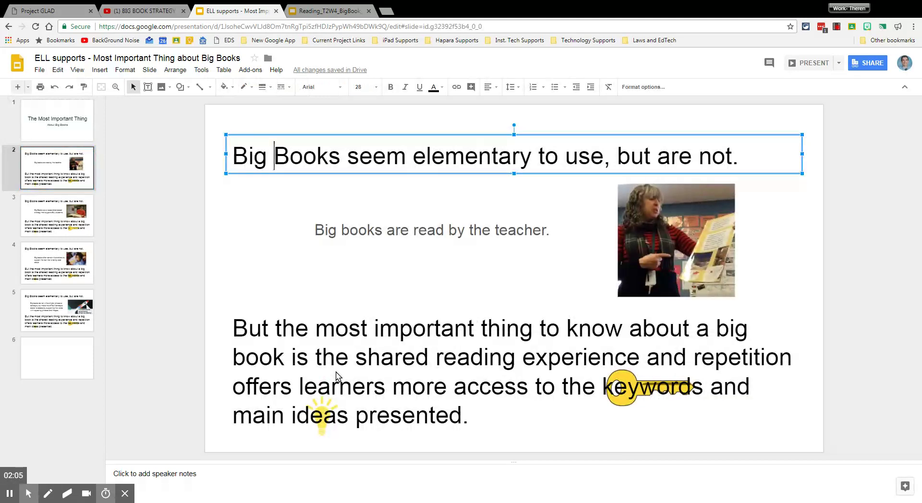
pyautogui.click(337, 377)
pyautogui.click(350, 230)
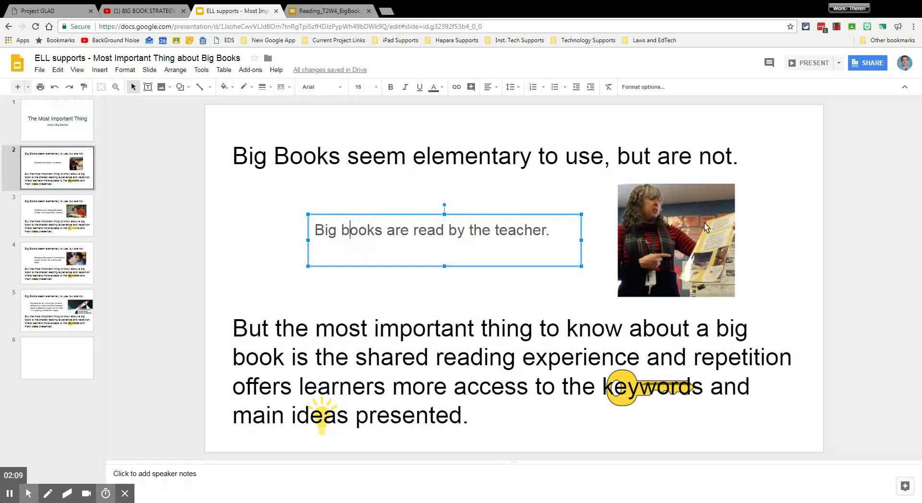
pyautogui.click(410, 297)
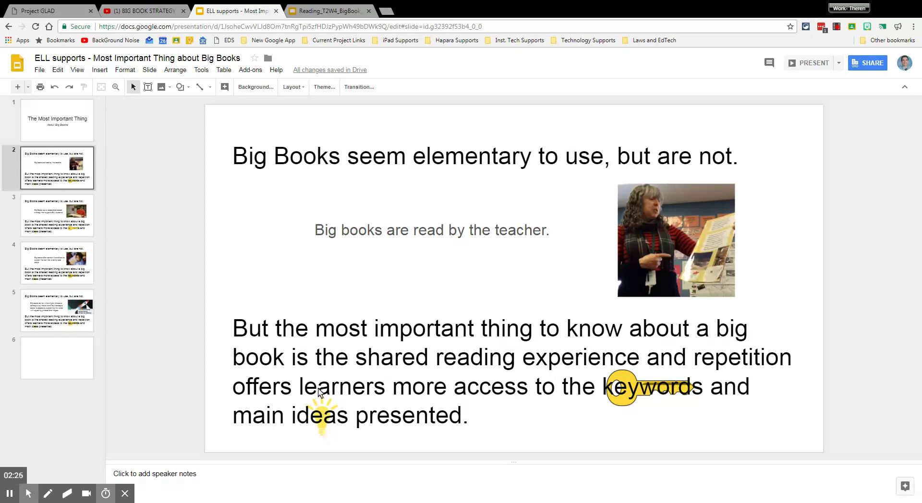
pyautogui.click(74, 222)
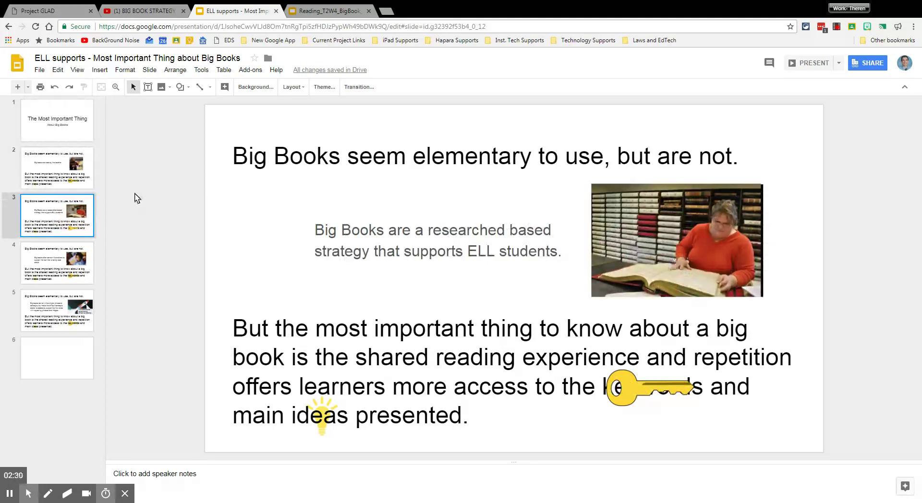
pyautogui.click(46, 274)
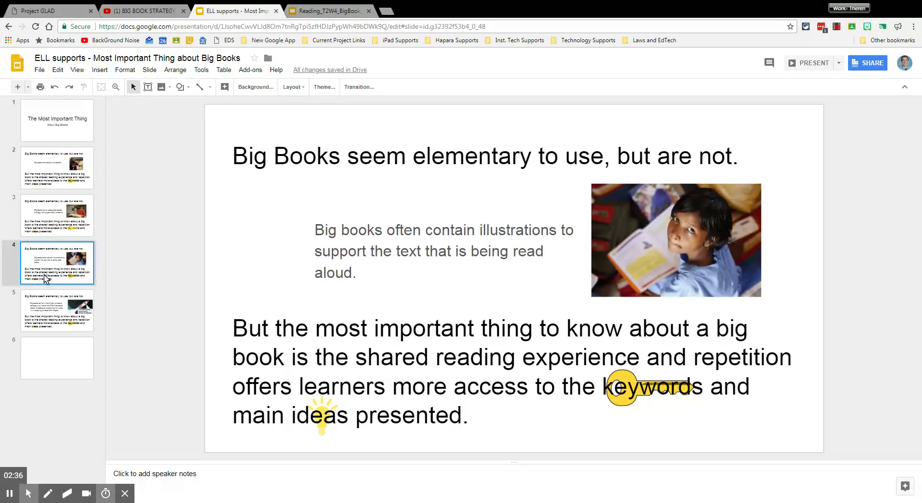
pyautogui.click(52, 311)
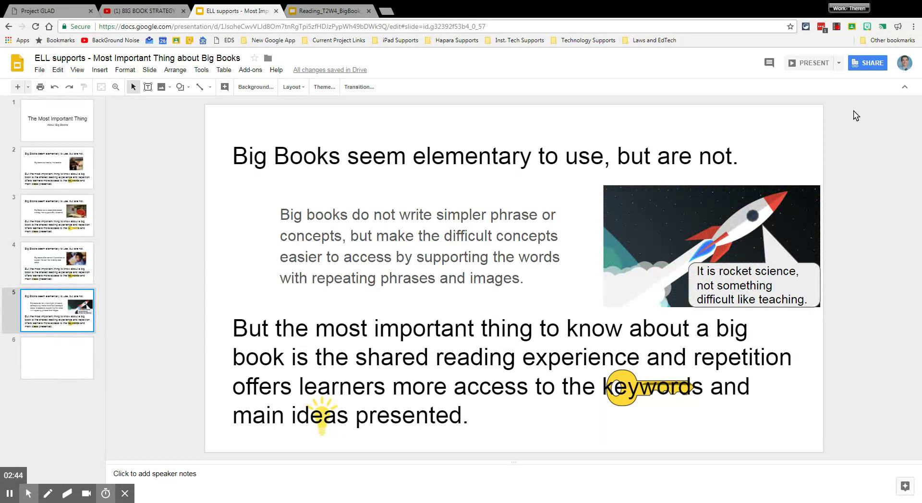
# Check the link-sharing settings of the ELL supports presentation.
pyautogui.click(867, 64)
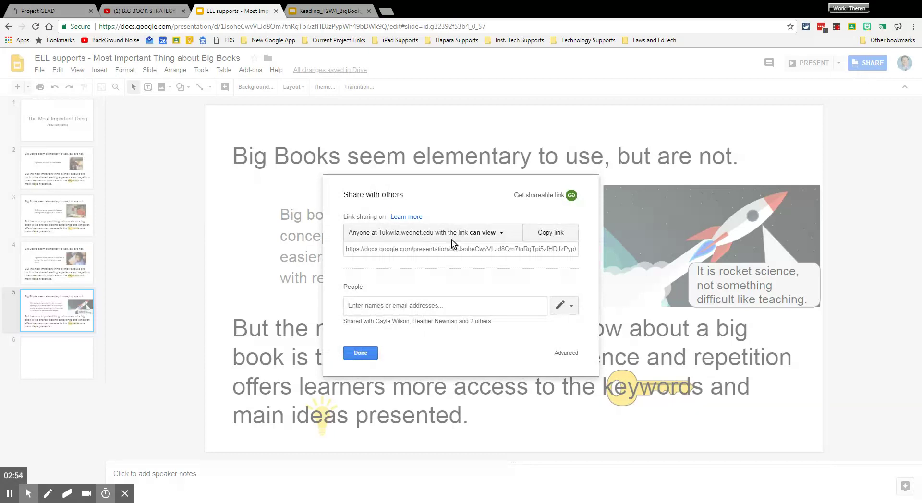
pyautogui.click(359, 353)
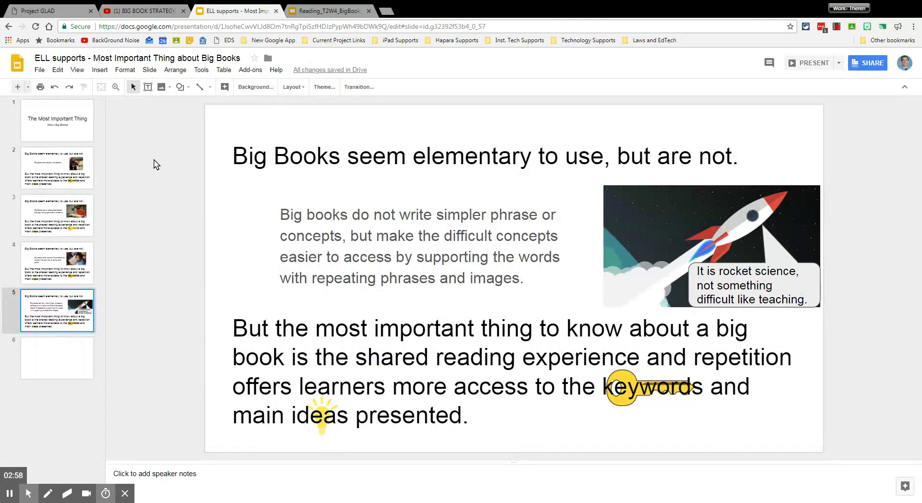
# Set the presentation's page size to a custom 17 x 11 inches.
pyautogui.click(36, 72)
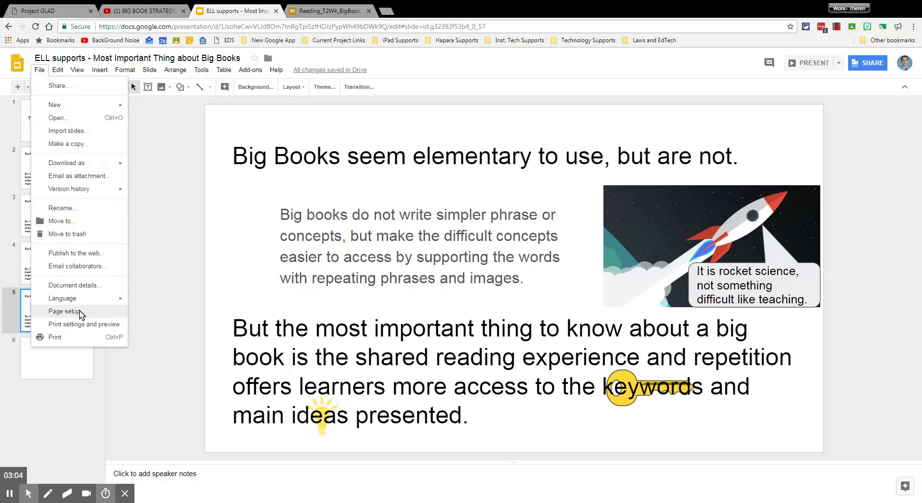
pyautogui.click(80, 311)
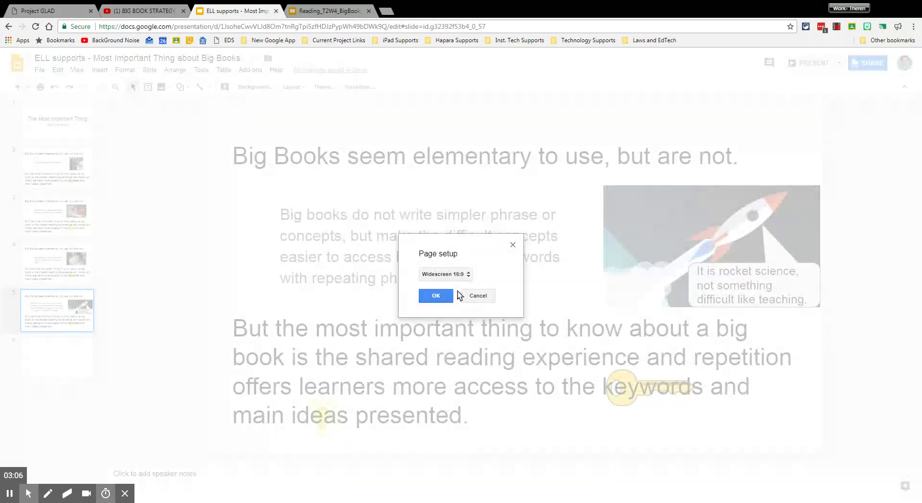
pyautogui.click(456, 275)
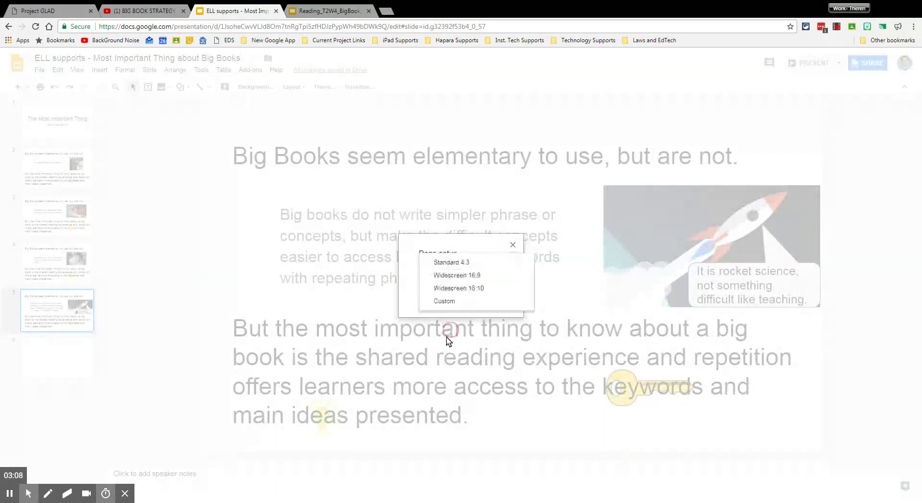
pyautogui.click(446, 302)
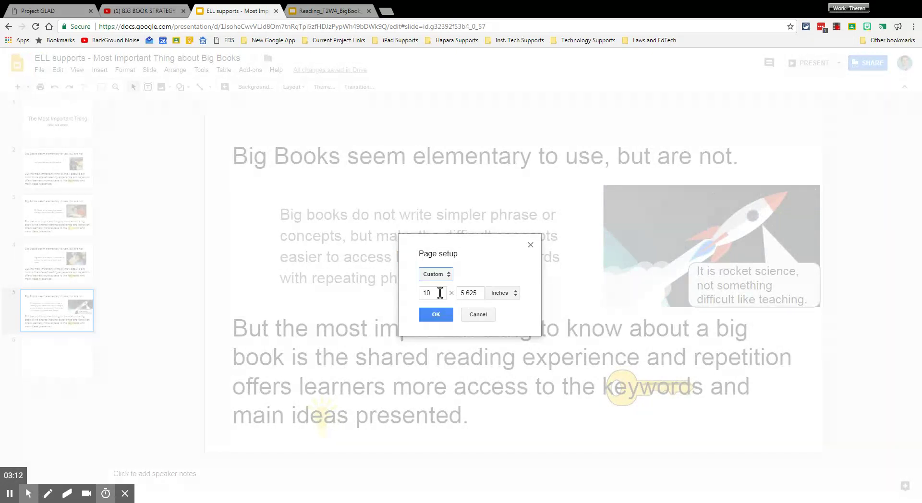
pyautogui.moveTo(438, 294); pyautogui.dragTo(391, 284)
pyautogui.write('17')
pyautogui.press('Tab')
pyautogui.write('11')
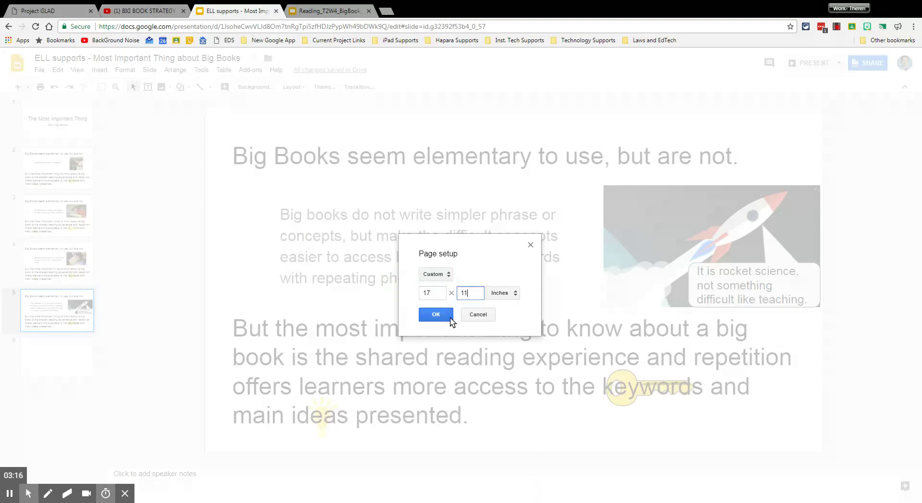
pyautogui.click(435, 315)
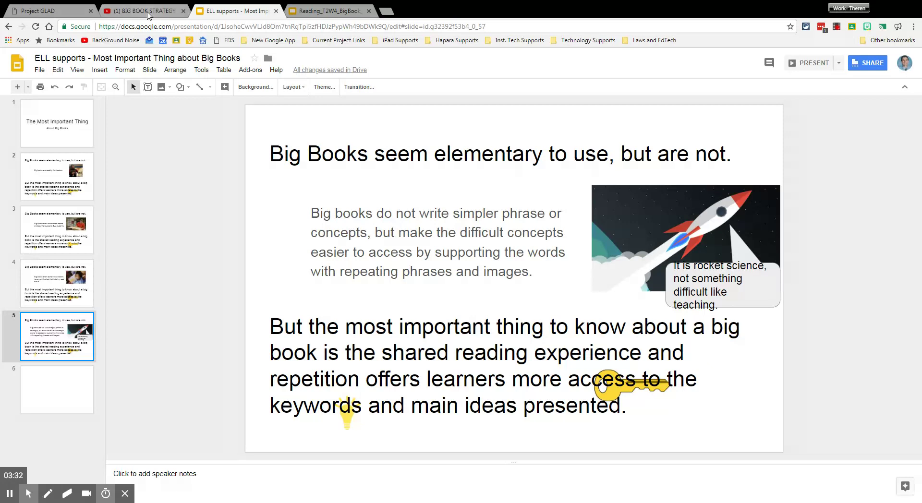
# Revisit the BIG BOOK STRATEGY video and the Mae Jemison big book, and return to the title slide of the ELL supports presentation.
pyautogui.click(147, 14)
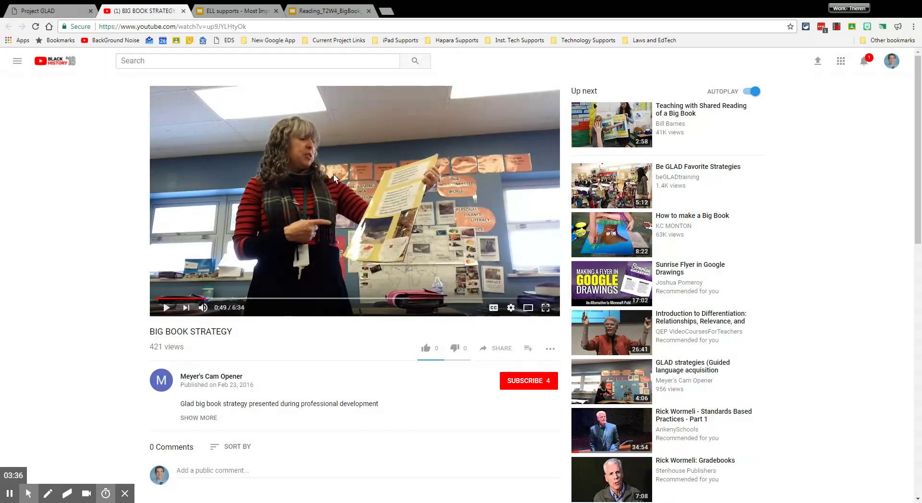
pyautogui.click(328, 10)
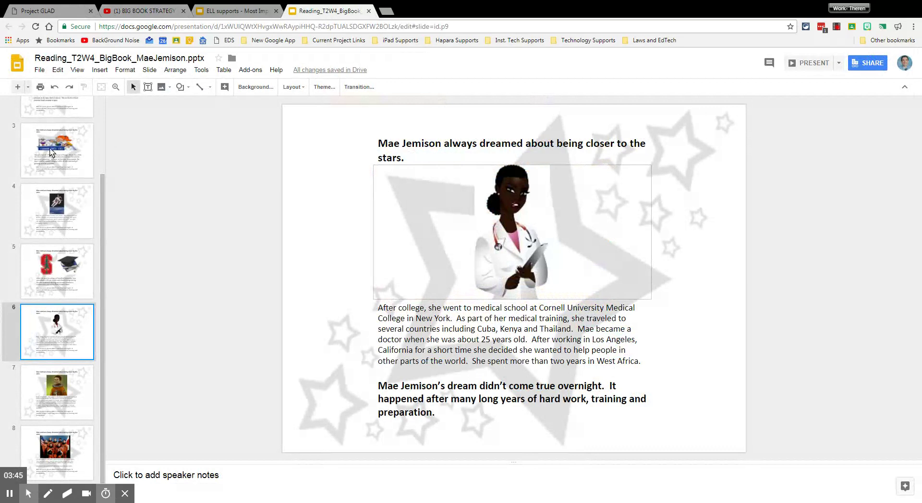
pyautogui.click(207, 12)
pyautogui.click(86, 137)
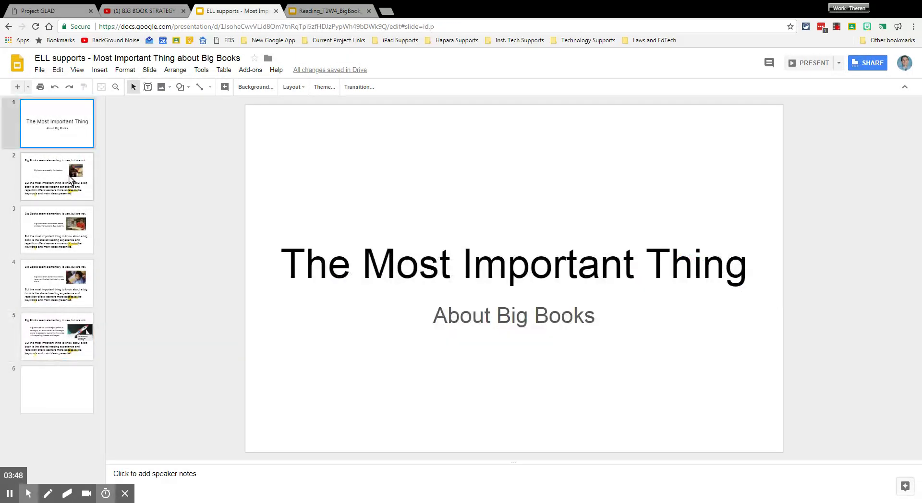